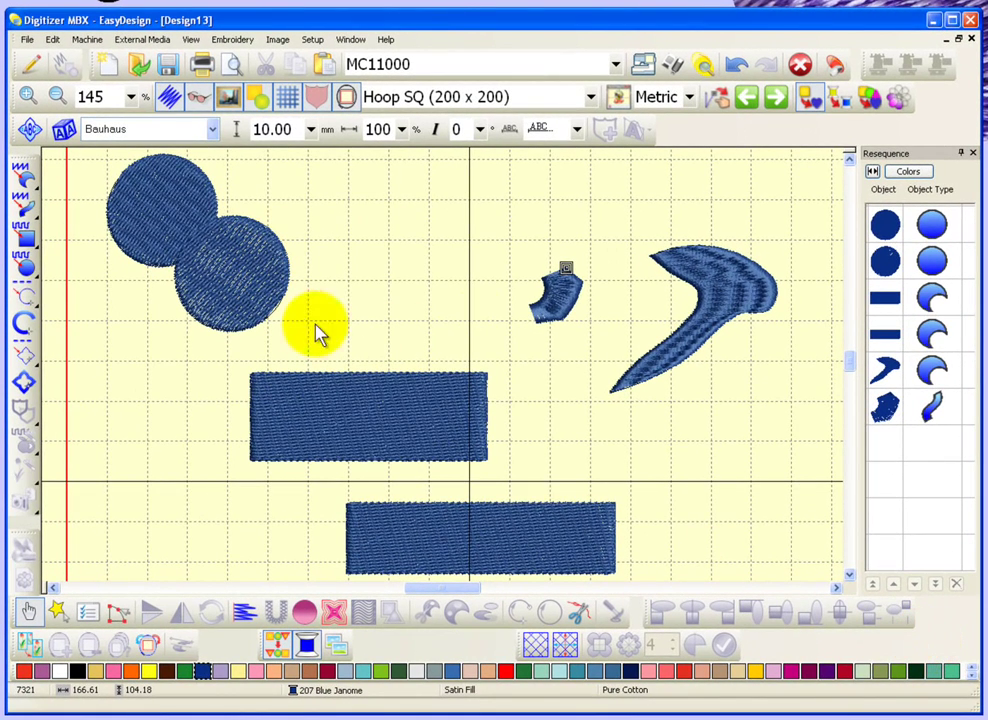
Step: Select the lower blue weave-fill rectangle and zoom in until it fills the view
left_click(291, 434)
left_click(449, 528)
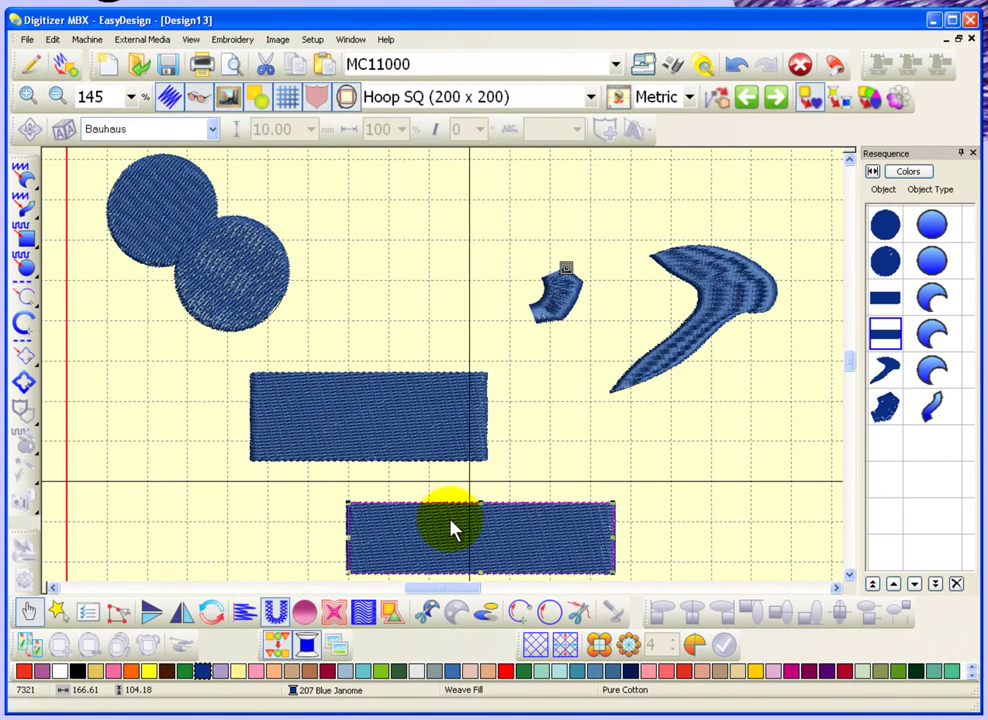
mouse_move(336, 498)
left_mouse_down()
mouse_move(558, 515)
mouse_move(462, 402)
left_mouse_up()
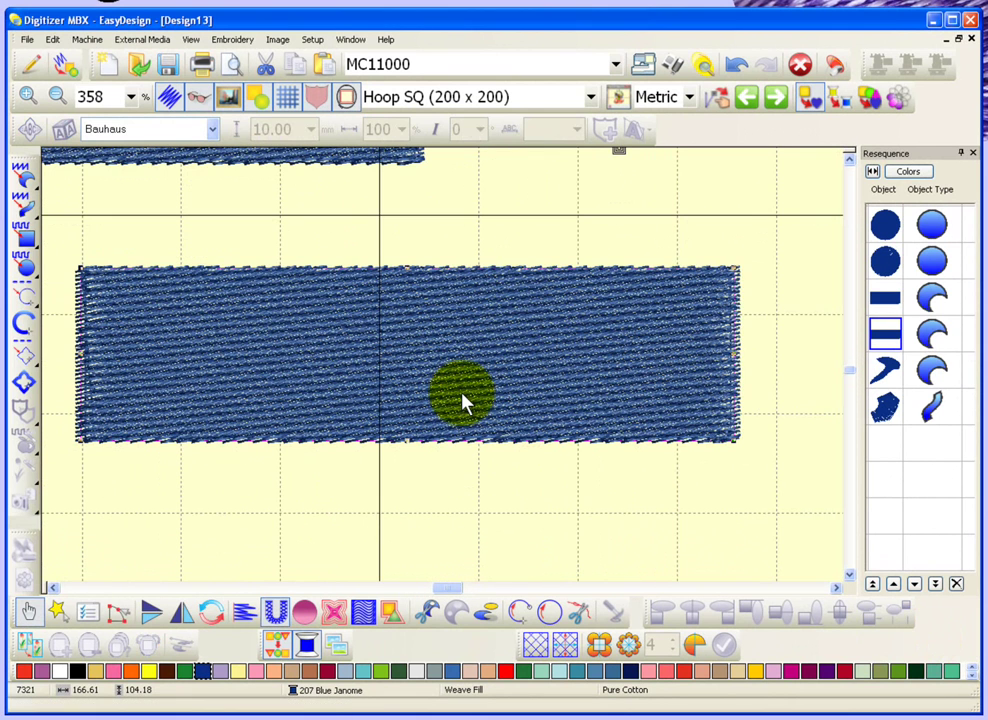
Step: Tilt the lower rectangle's weave stitch angle to about 40 degrees with Reshape
left_click(115, 613)
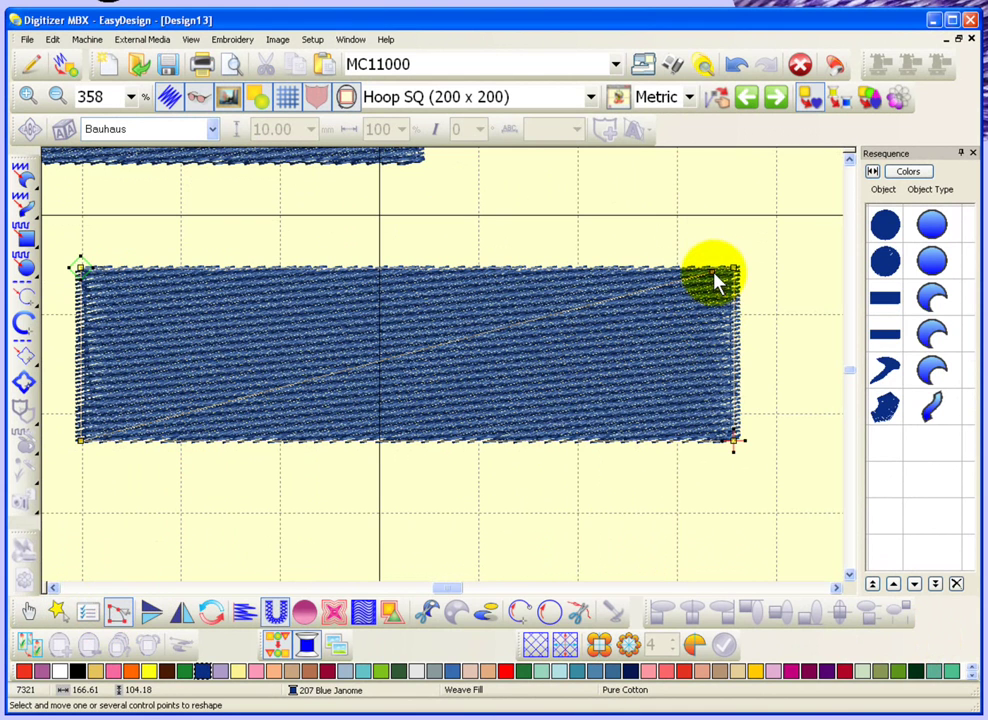
mouse_move(716, 283)
left_mouse_down()
mouse_move(557, 177)
mouse_move(428, 208)
mouse_move(378, 193)
left_mouse_up()
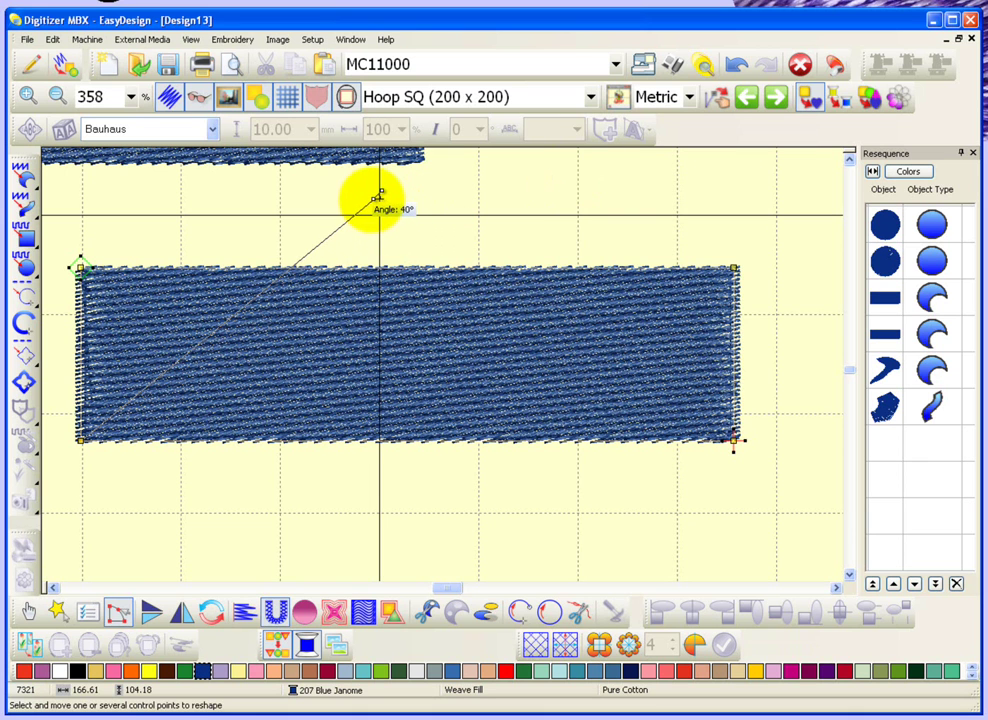
left_click(82, 435)
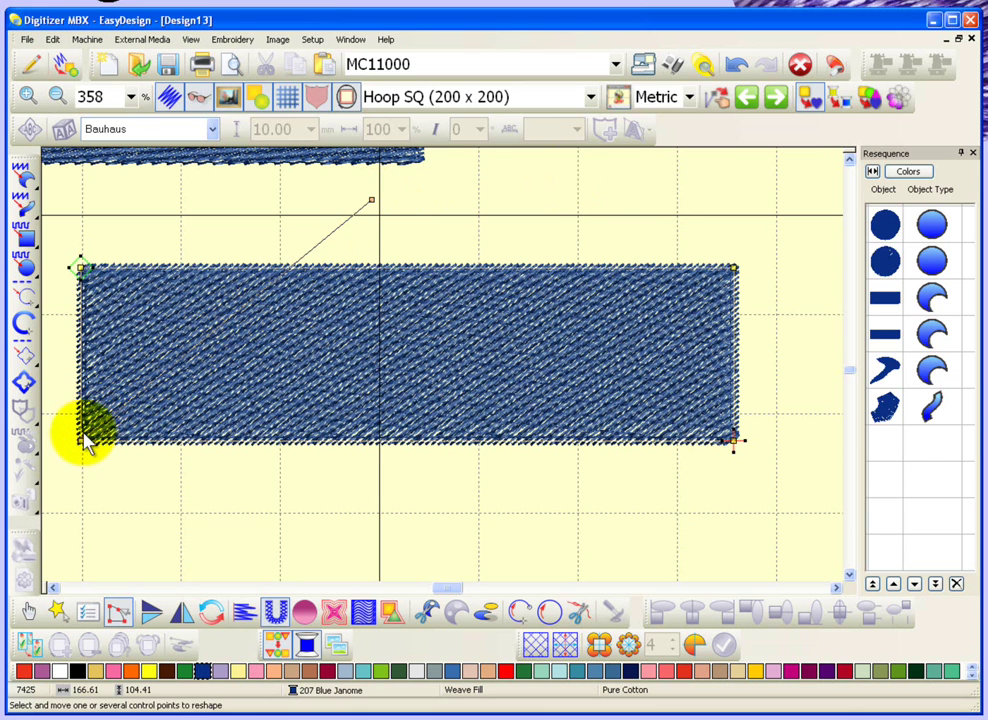
left_click_drag(376, 197, 372, 203)
left_click(184, 354)
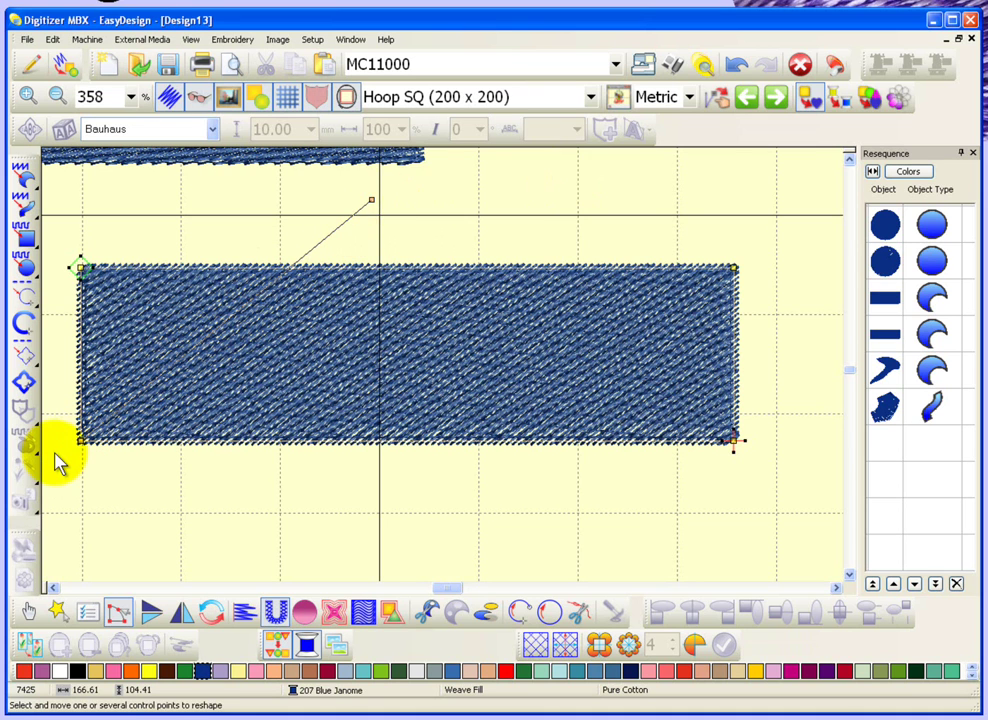
left_click(129, 410)
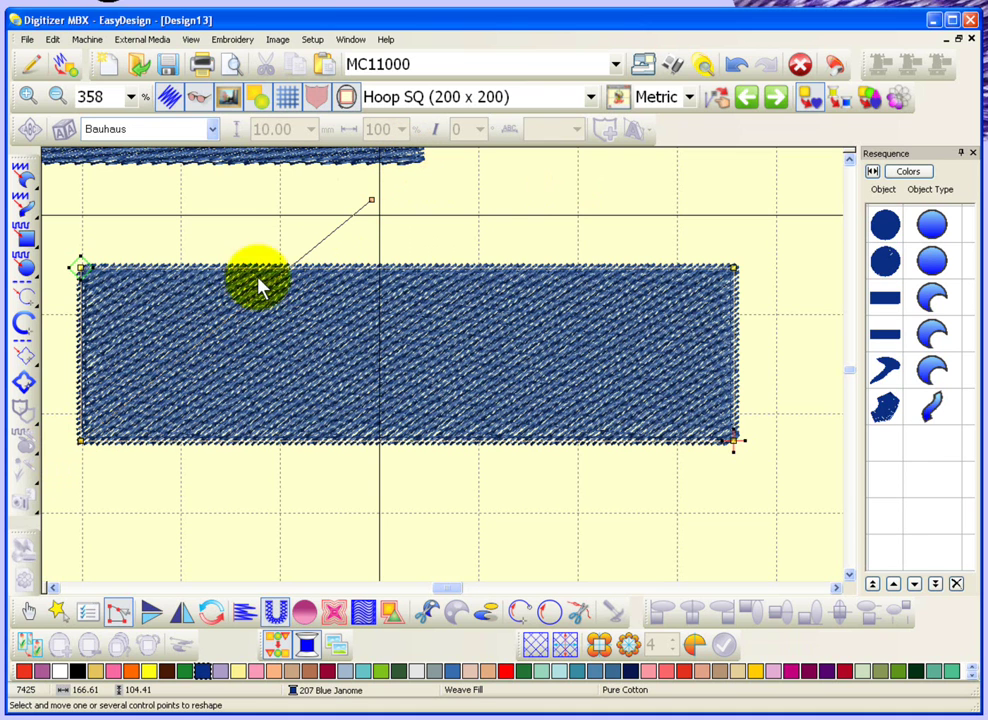
left_click(216, 382)
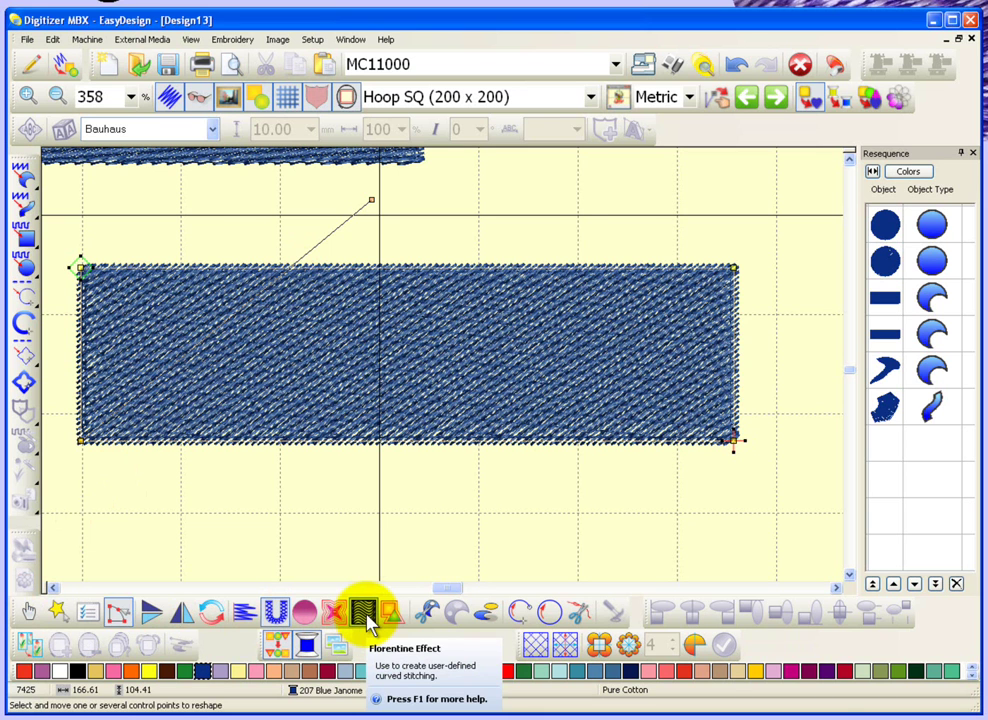
Step: Apply the Florentine effect to the fill and recolour it 003 Gold
left_click(366, 618)
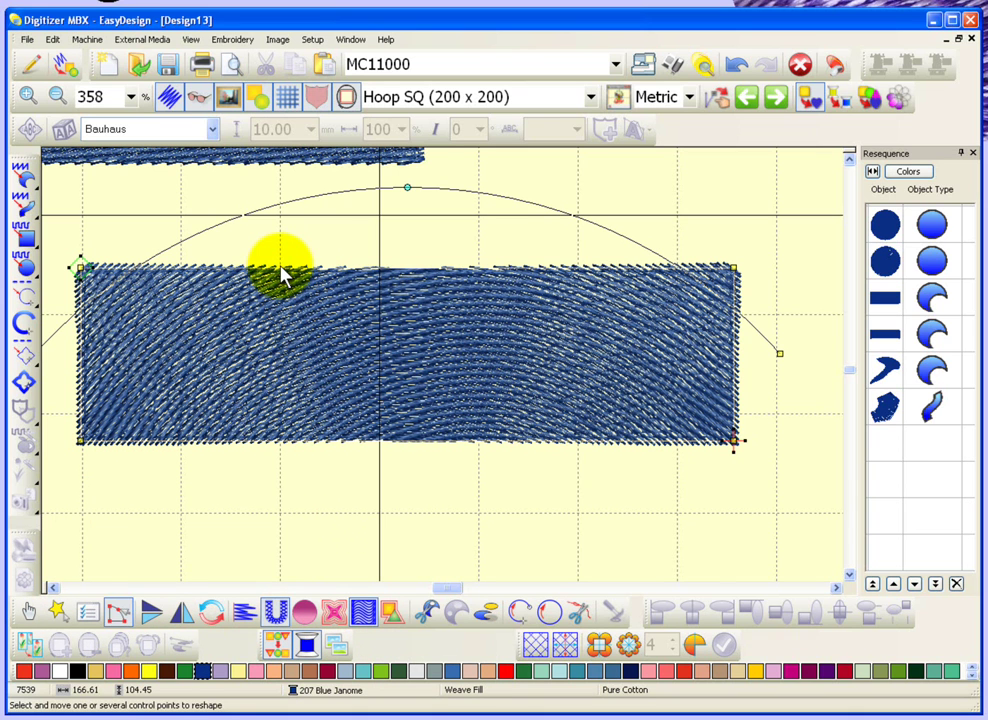
key("minus")
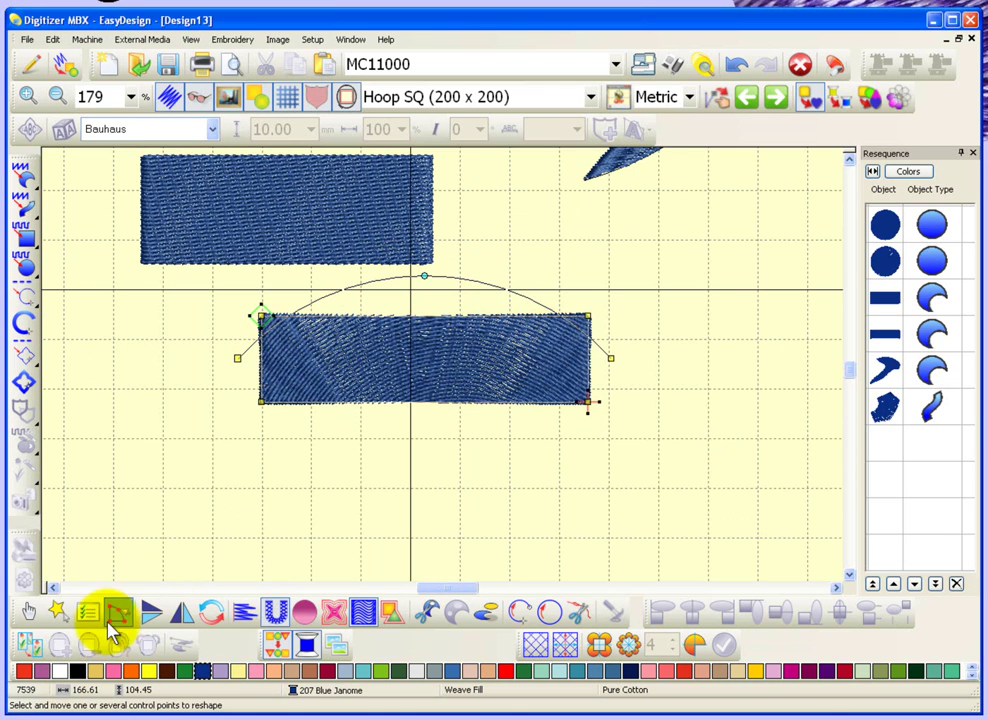
left_click(93, 670)
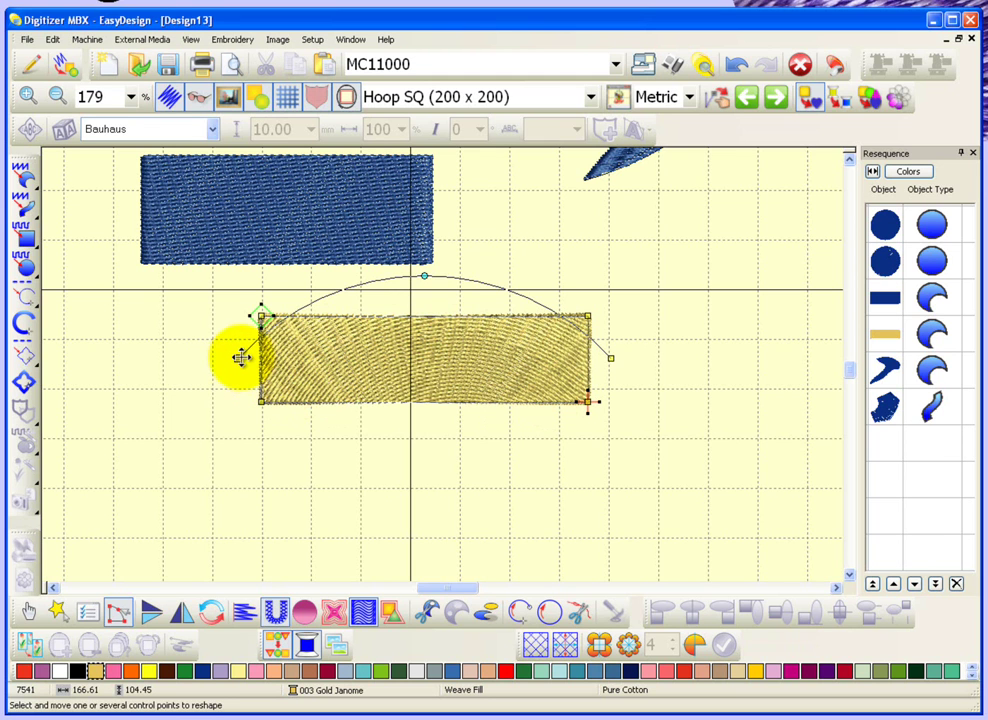
Step: Drag the curve's ends and middle and add a point to form an S-wave
mouse_move(237, 357)
left_mouse_down()
mouse_move(214, 391)
mouse_move(209, 384)
left_mouse_up()
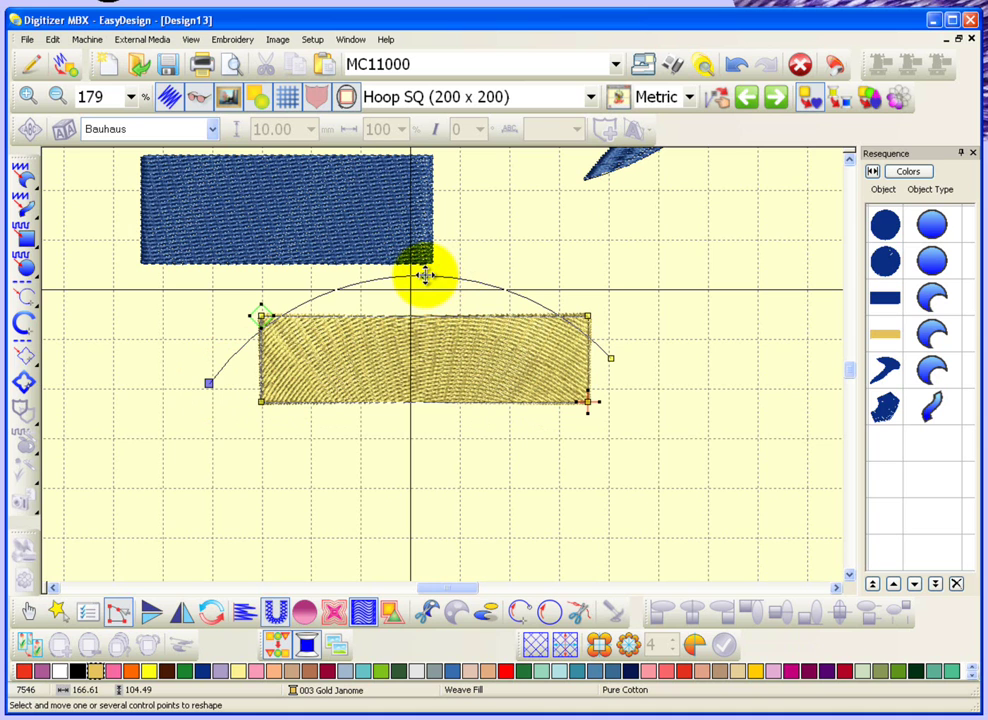
left_click_drag(425, 275, 402, 339)
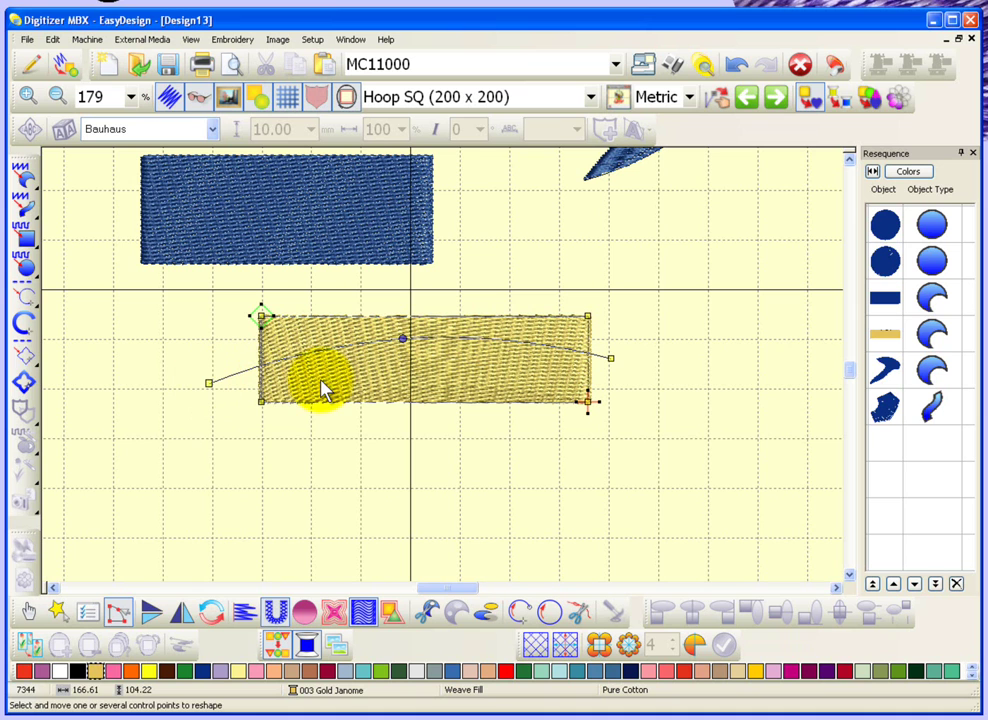
left_click(486, 340)
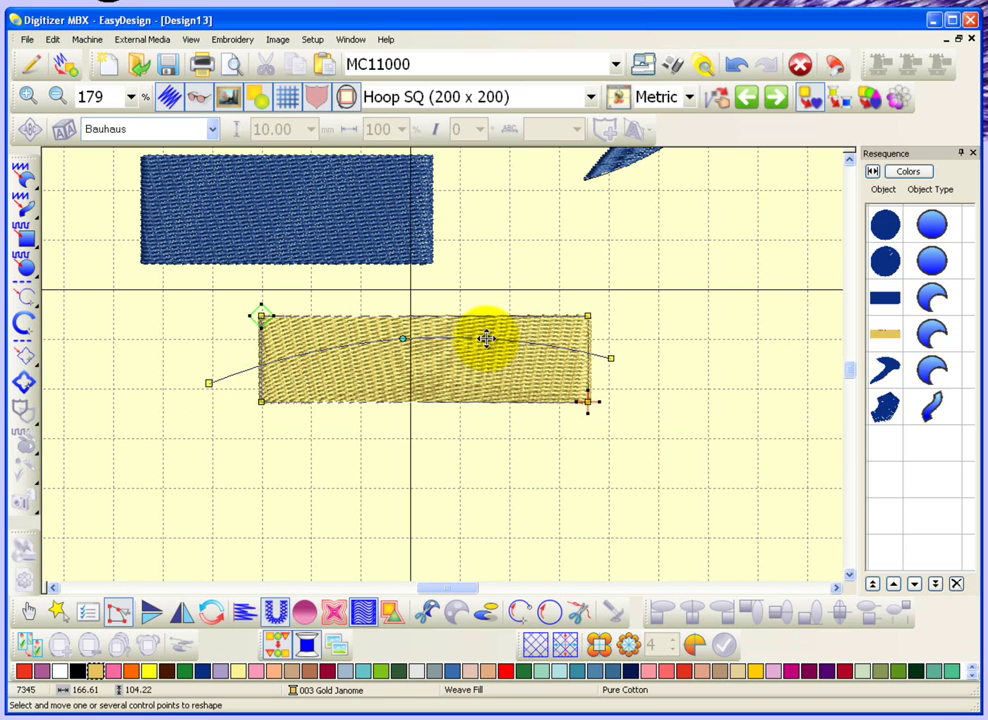
left_click_drag(486, 340, 488, 368)
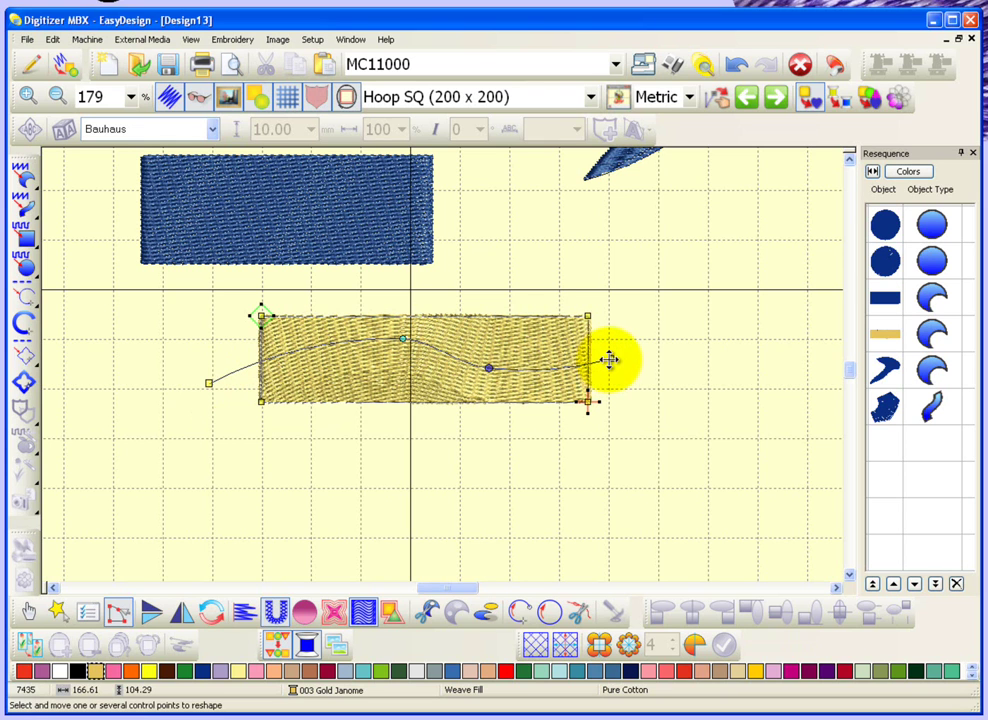
left_click_drag(608, 360, 622, 314)
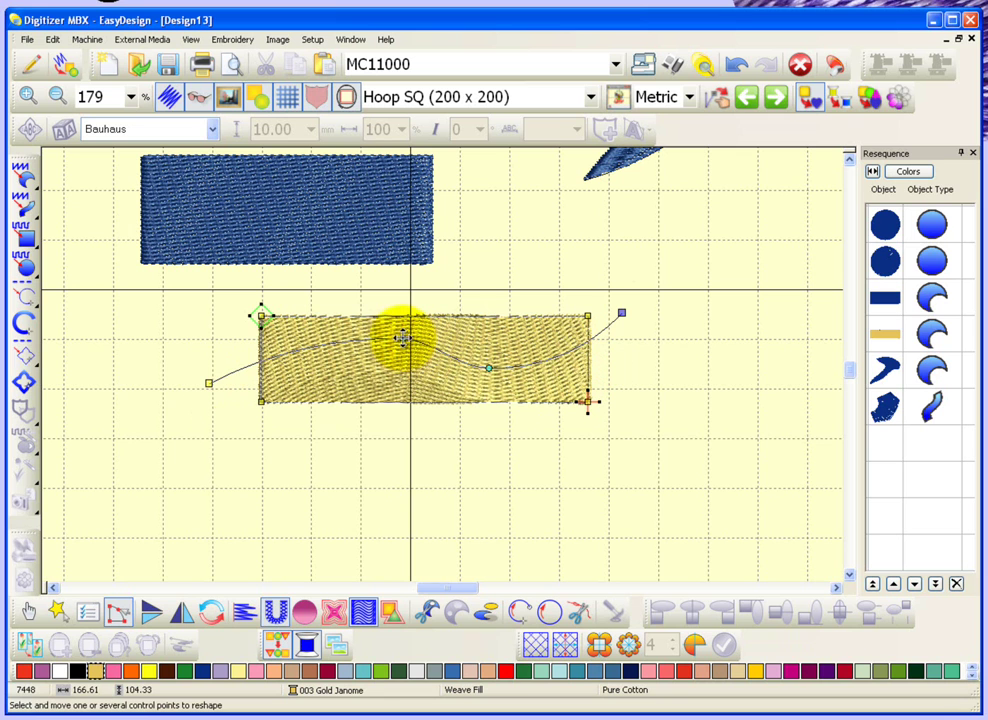
left_click(344, 330)
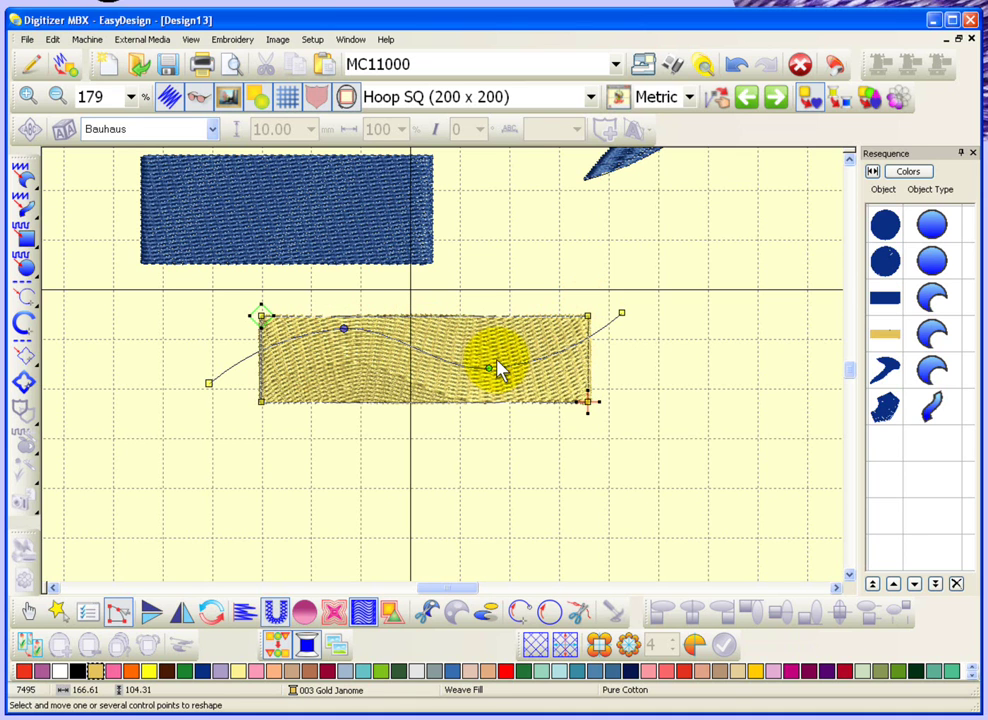
Step: Finish reshaping and move the blue rectangle below the gold one
left_click(27, 610)
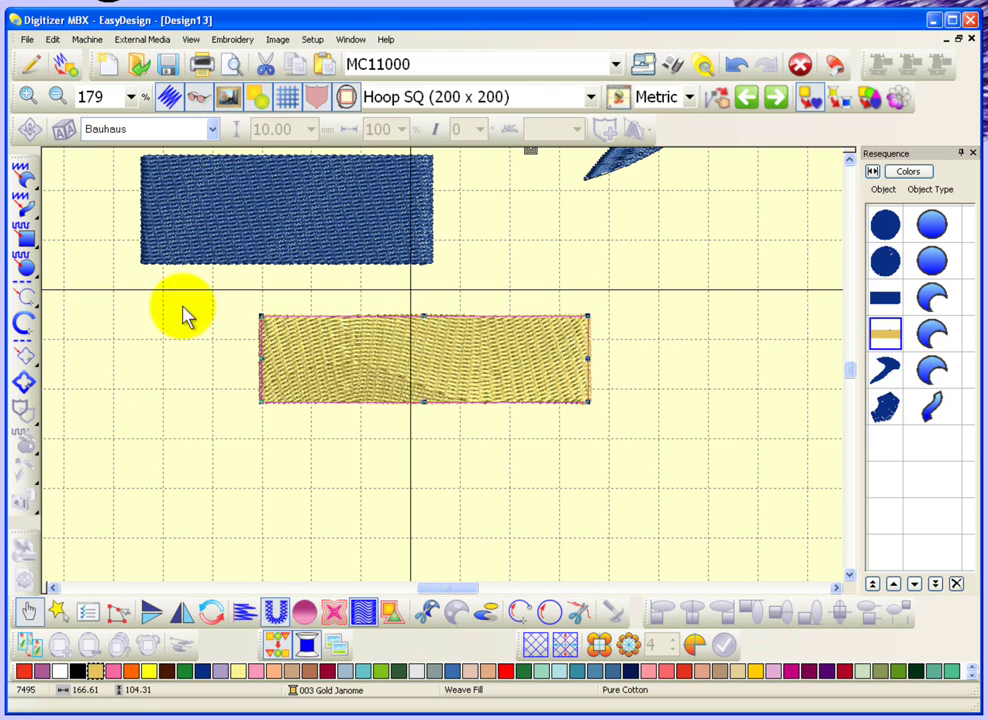
mouse_move(233, 210)
left_mouse_down()
mouse_move(380, 460)
mouse_move(449, 398)
left_mouse_up()
scroll(380, 460, "down", 2)
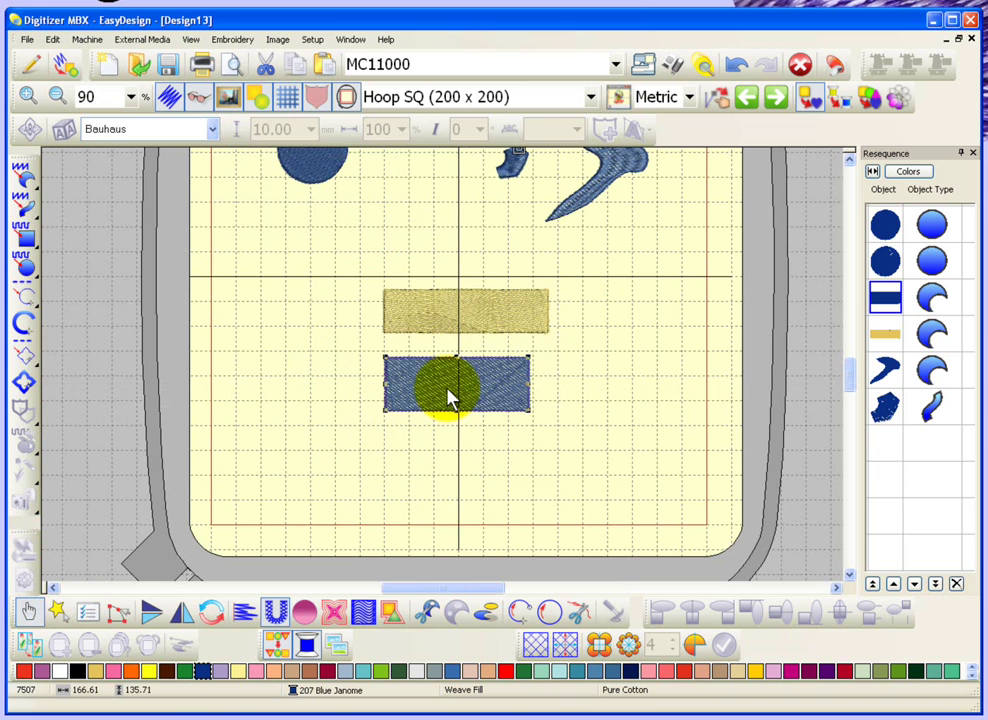
Step: Recolour the blue rectangle gold and apply the Florentine effect to its fill
key("z")
left_click_drag(366, 309, 556, 426)
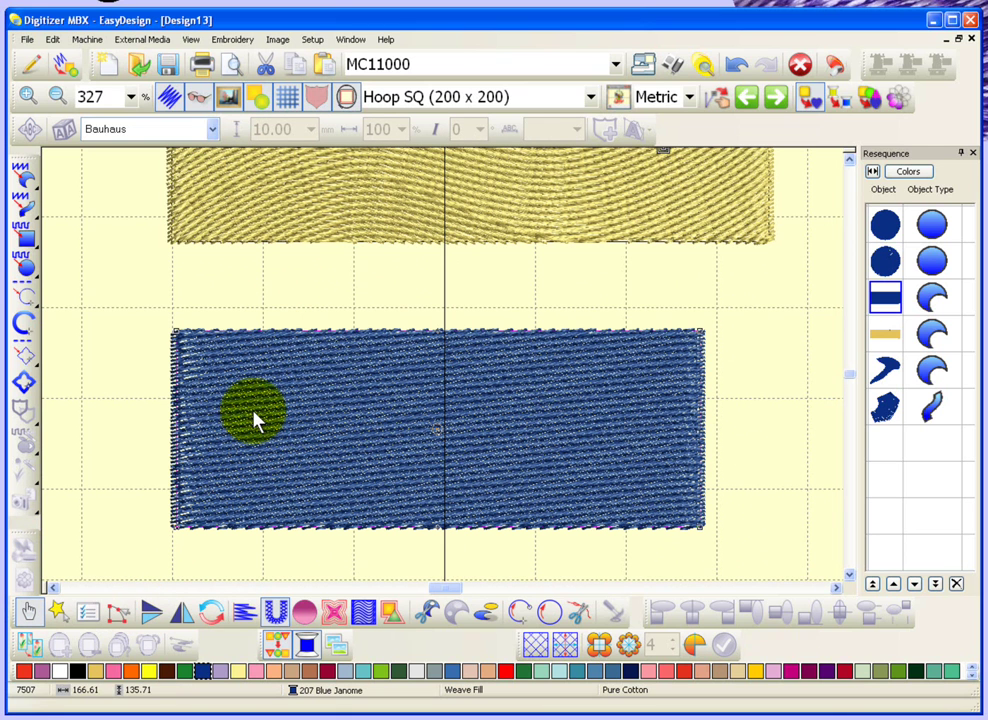
left_click(98, 671)
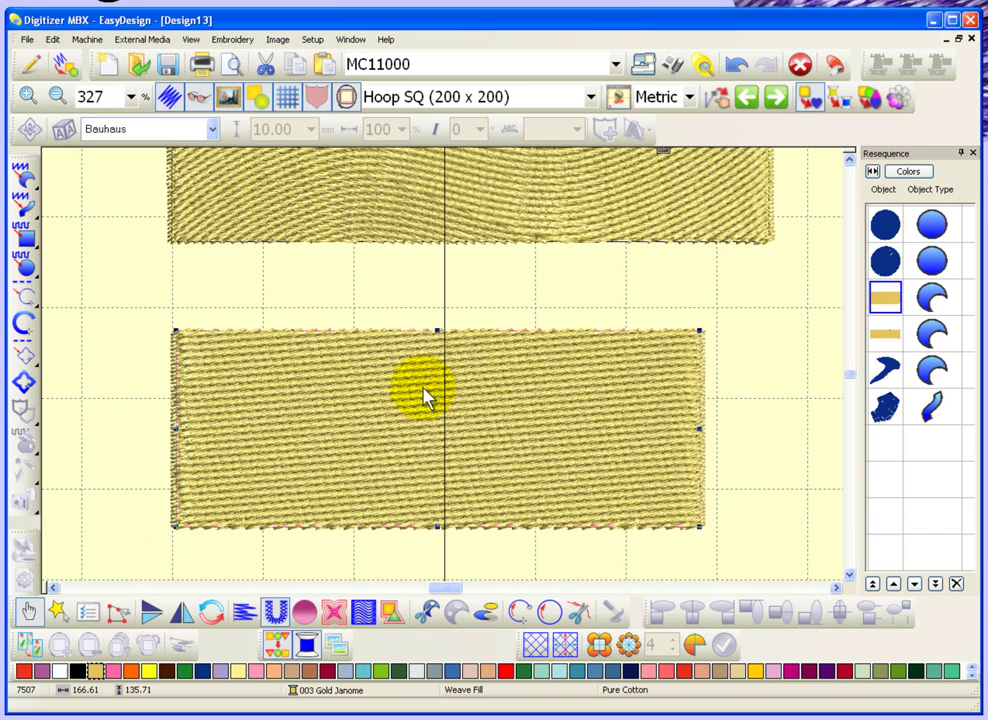
left_click(363, 617)
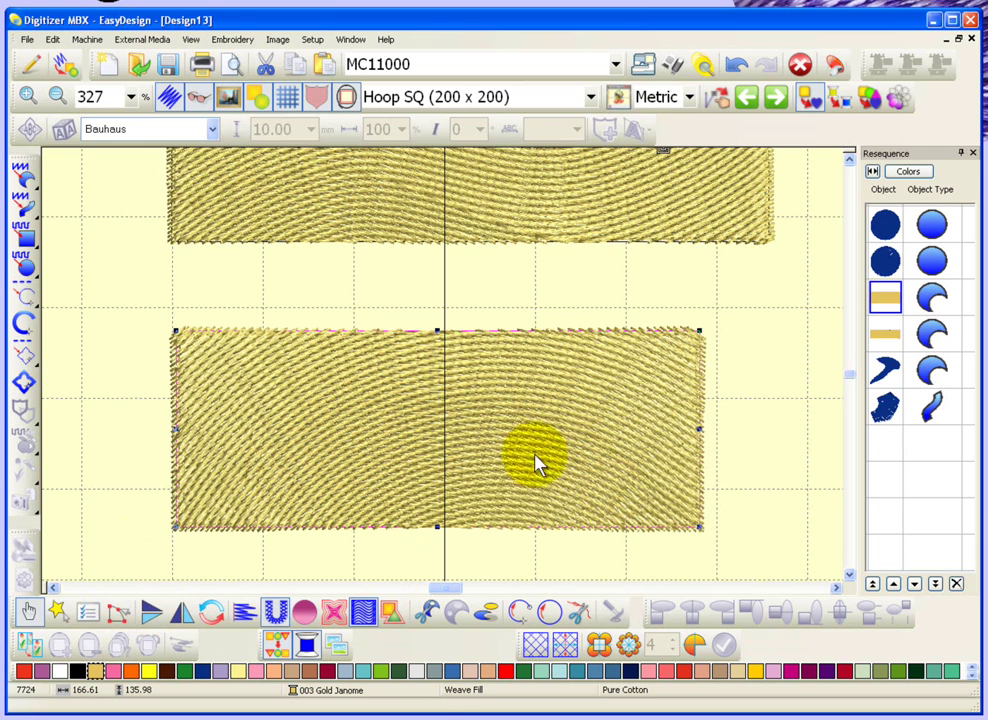
Step: Bend the second rectangle's stitch curve down on the left and up on the right
left_click(118, 622)
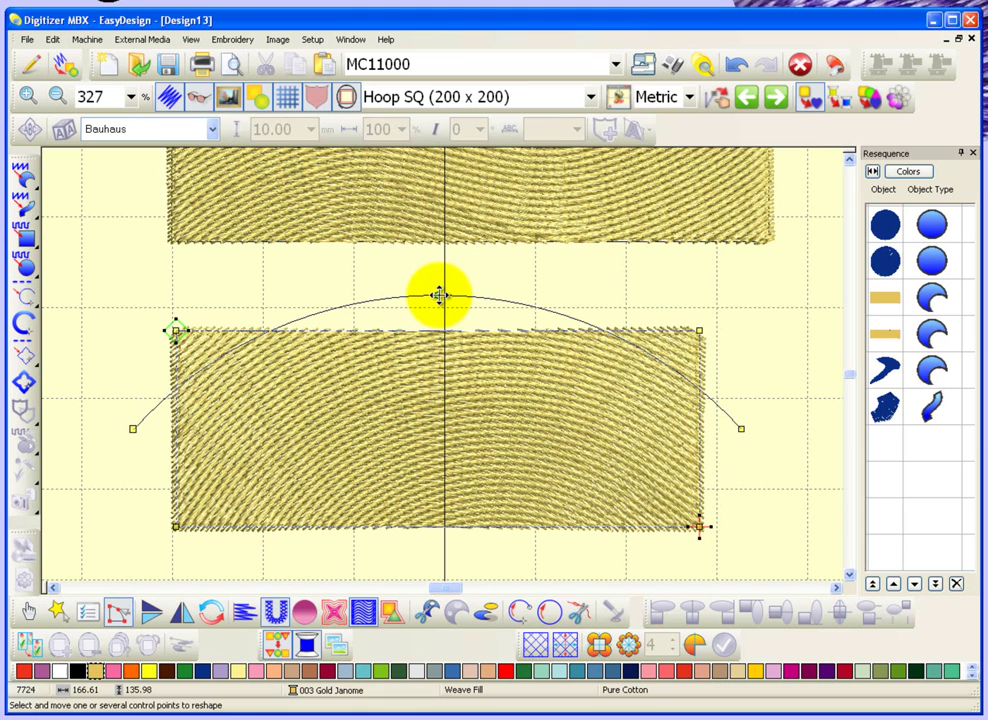
left_click_drag(439, 295, 324, 480)
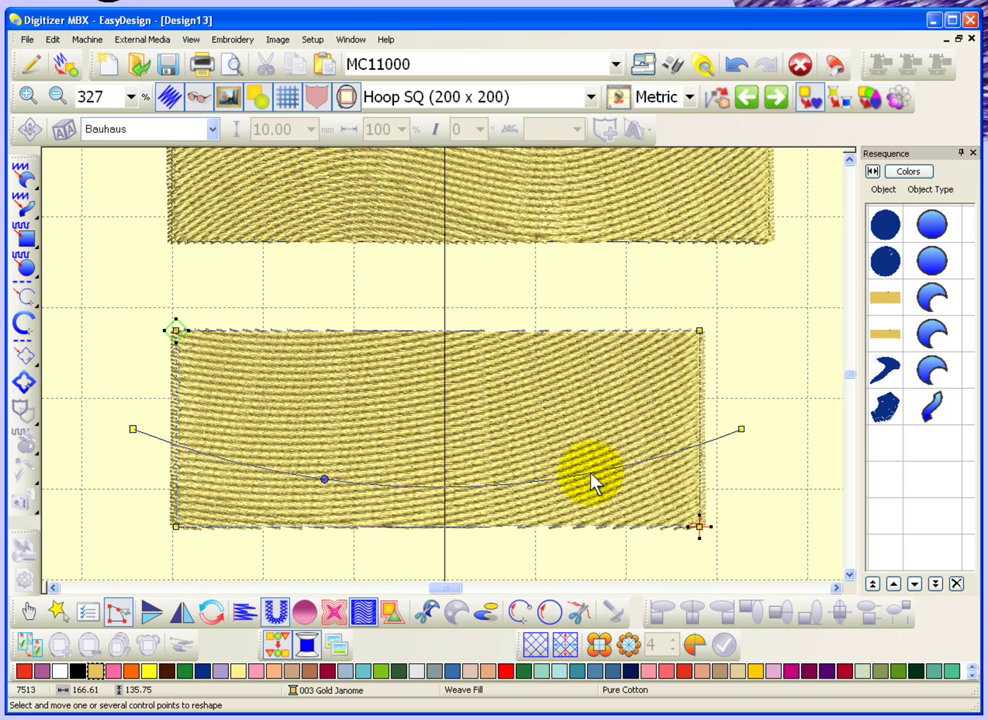
left_click_drag(590, 476, 574, 411)
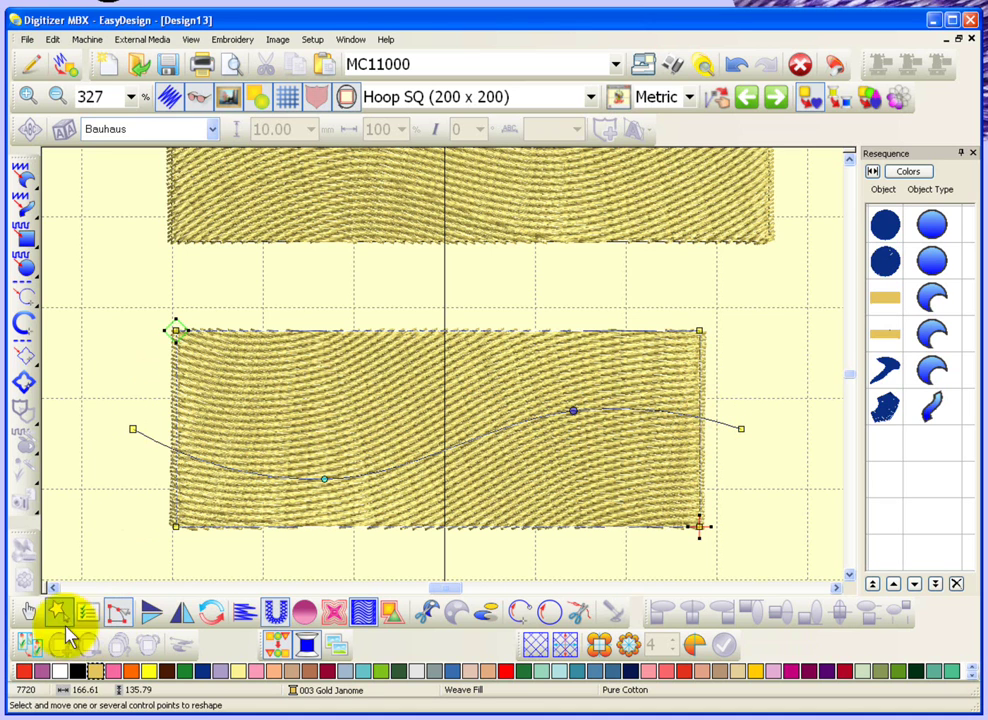
left_click(27, 613)
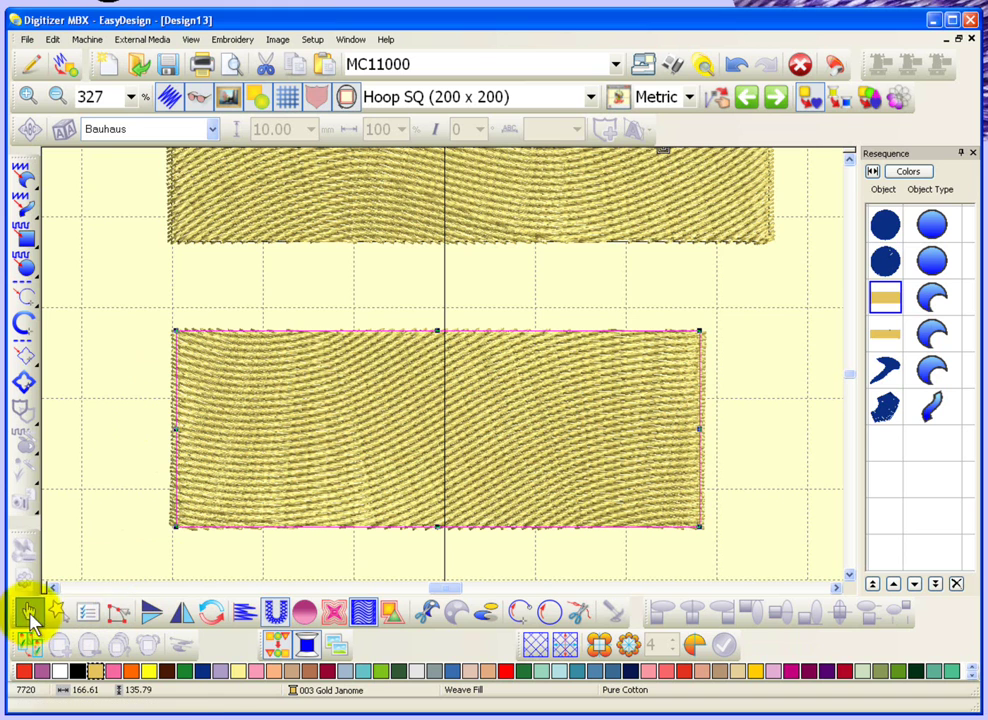
Step: Set the rectangle's stitch spacing to 2 mm and turn off its underlay
double_click(255, 357)
type("2")
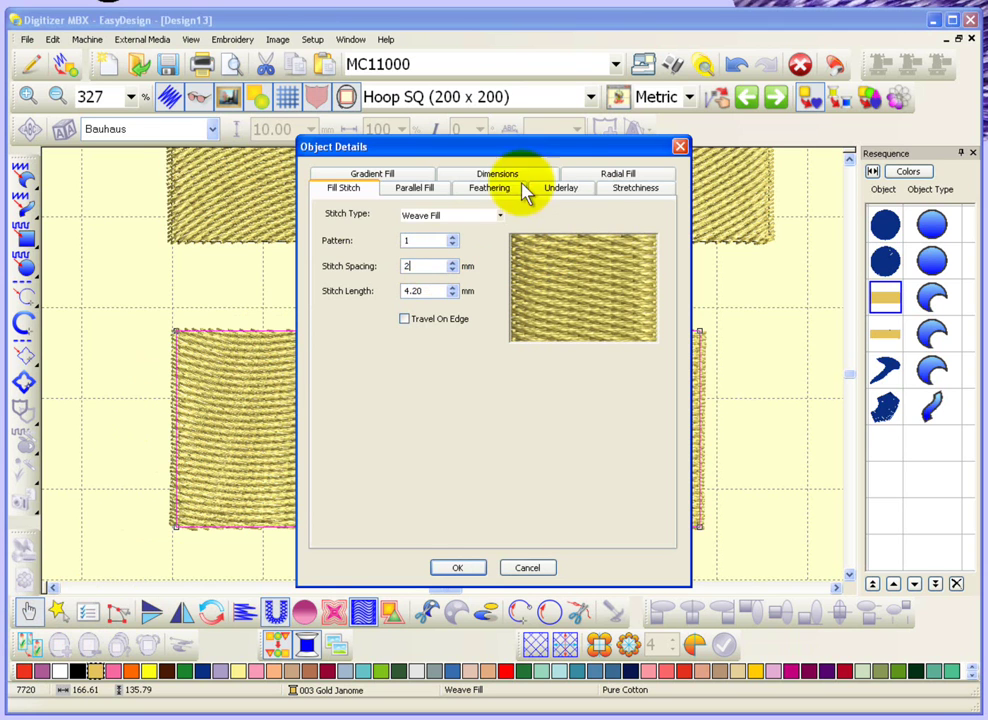
left_click(570, 190)
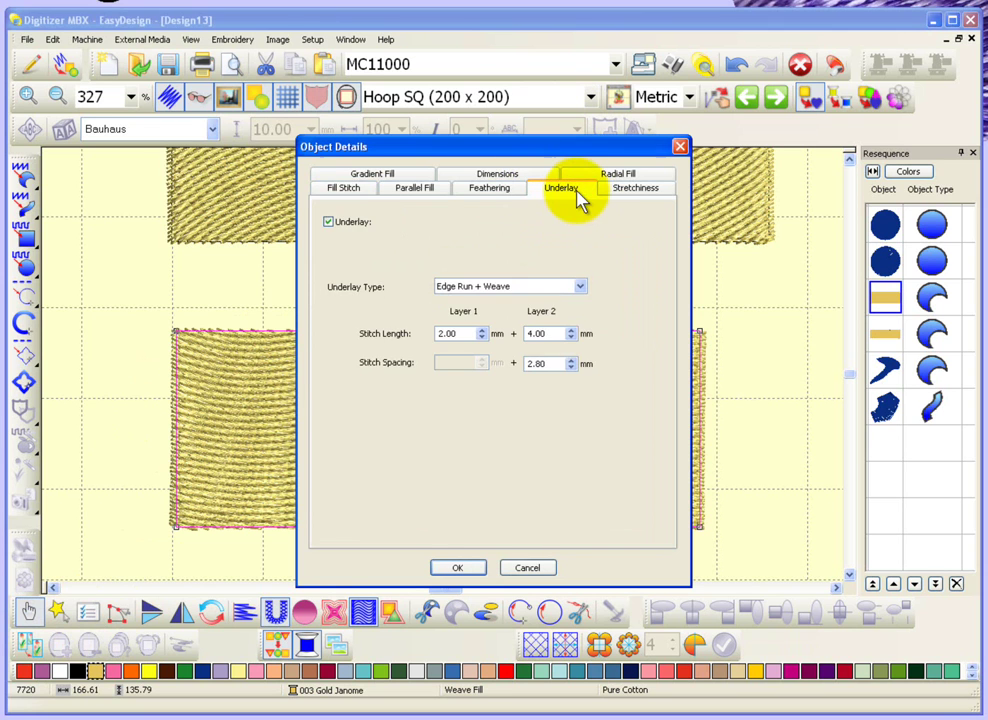
left_click(333, 222)
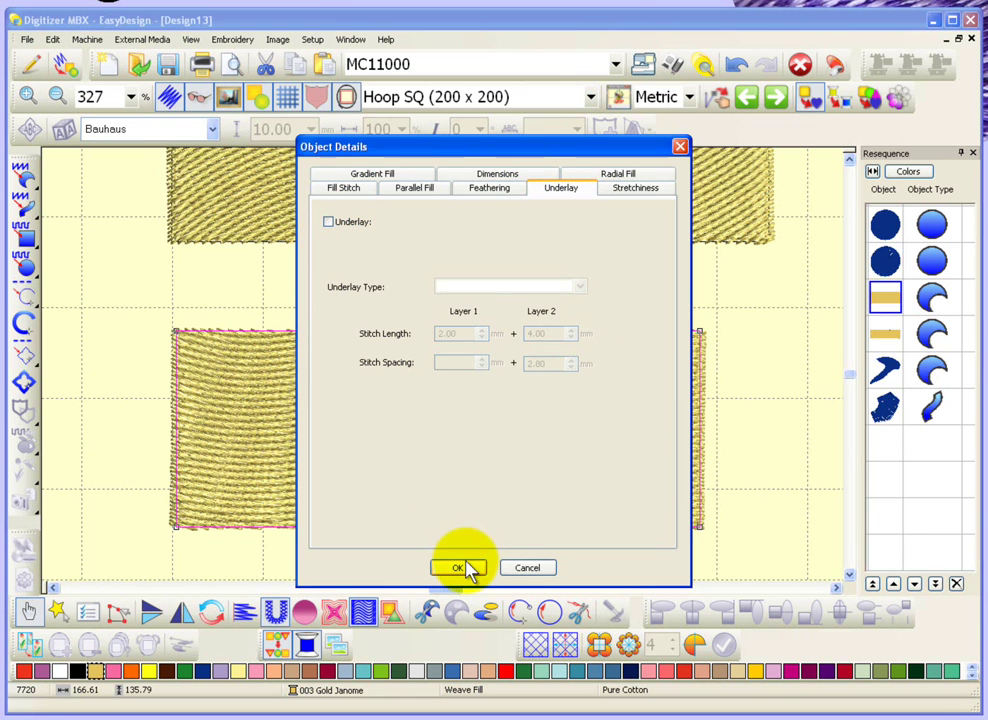
left_click(460, 568)
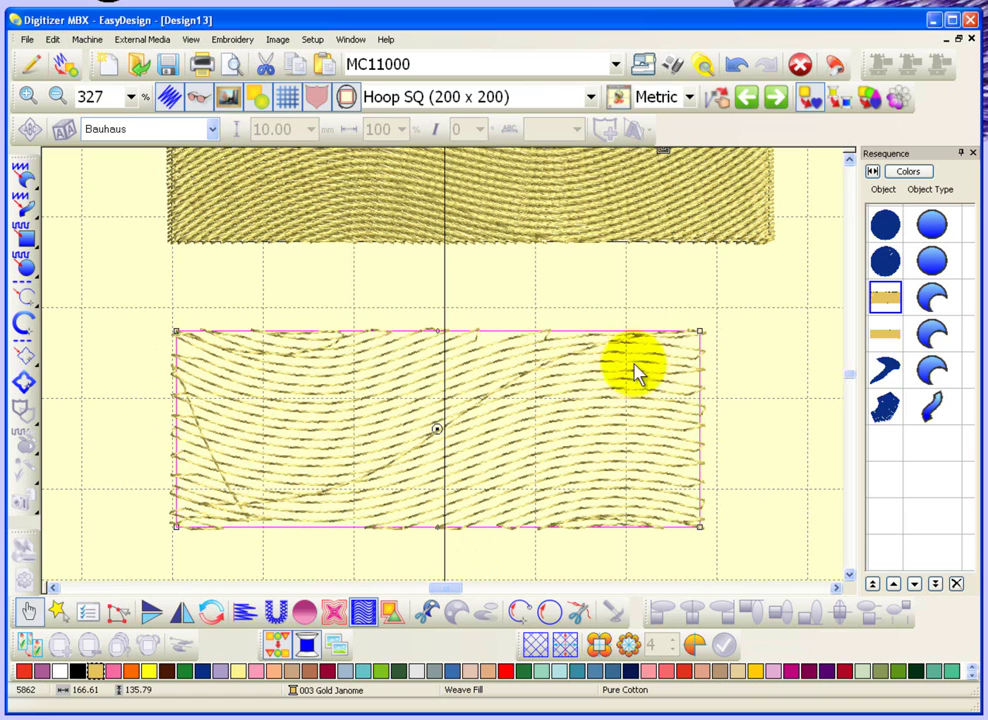
left_click(116, 615)
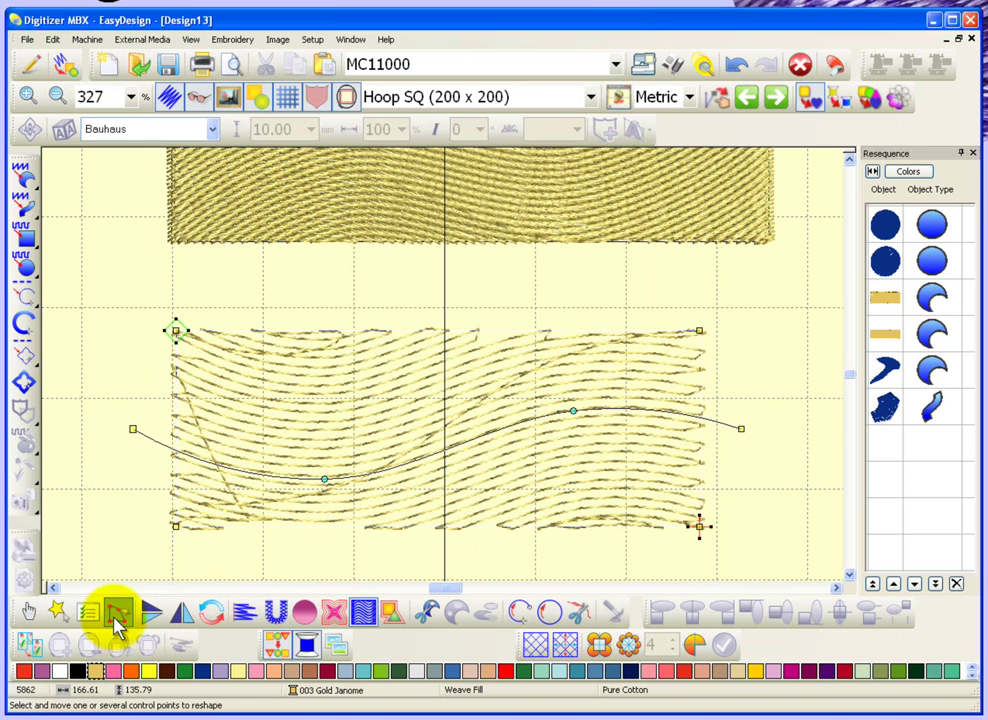
left_click(701, 526)
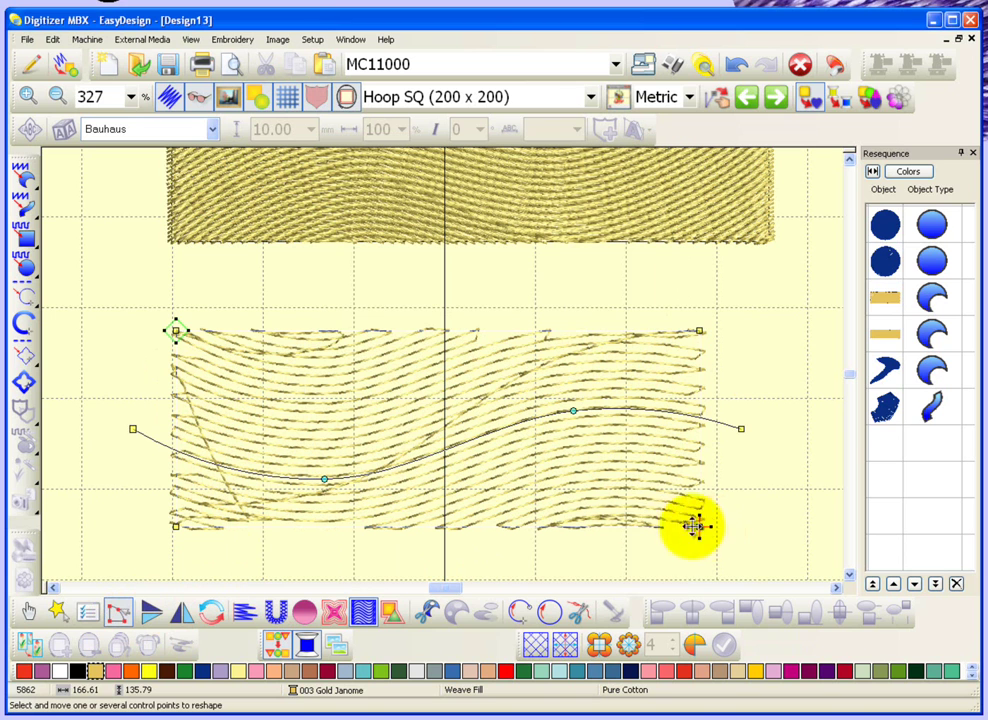
left_click(177, 330)
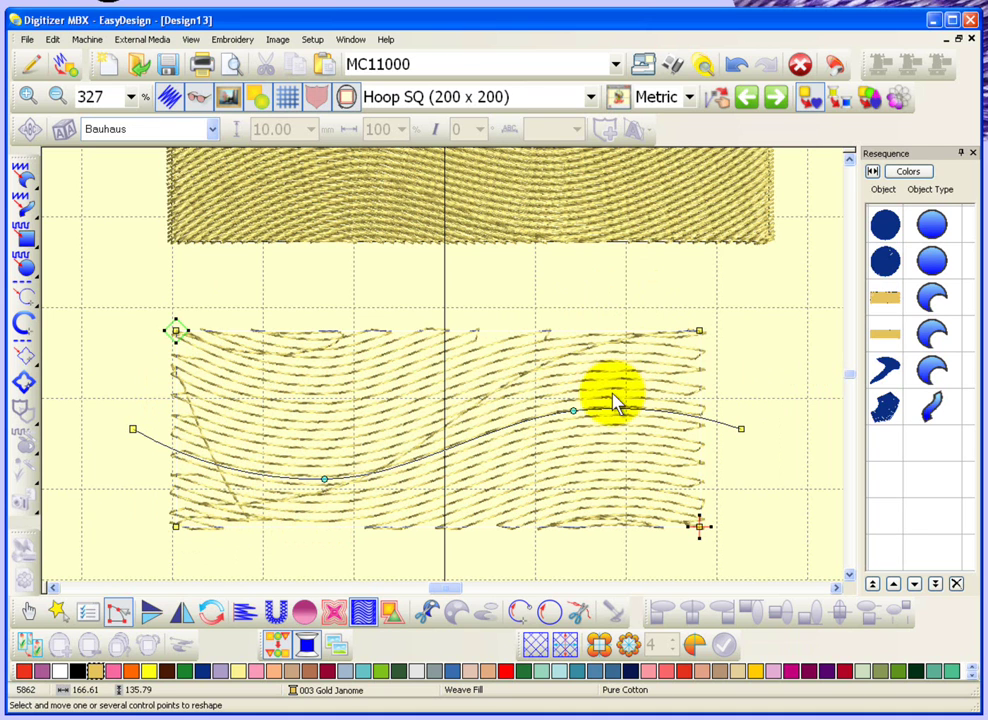
left_click(26, 612)
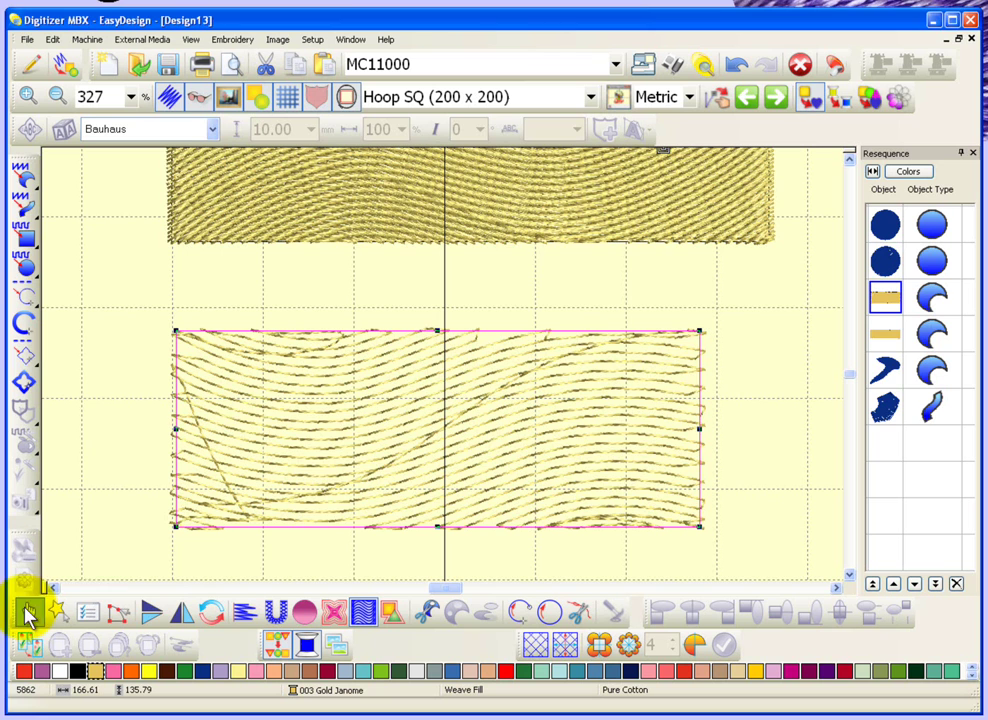
Step: Open Object Details for the lower rectangle to adjust its fill settings
right_click(254, 420)
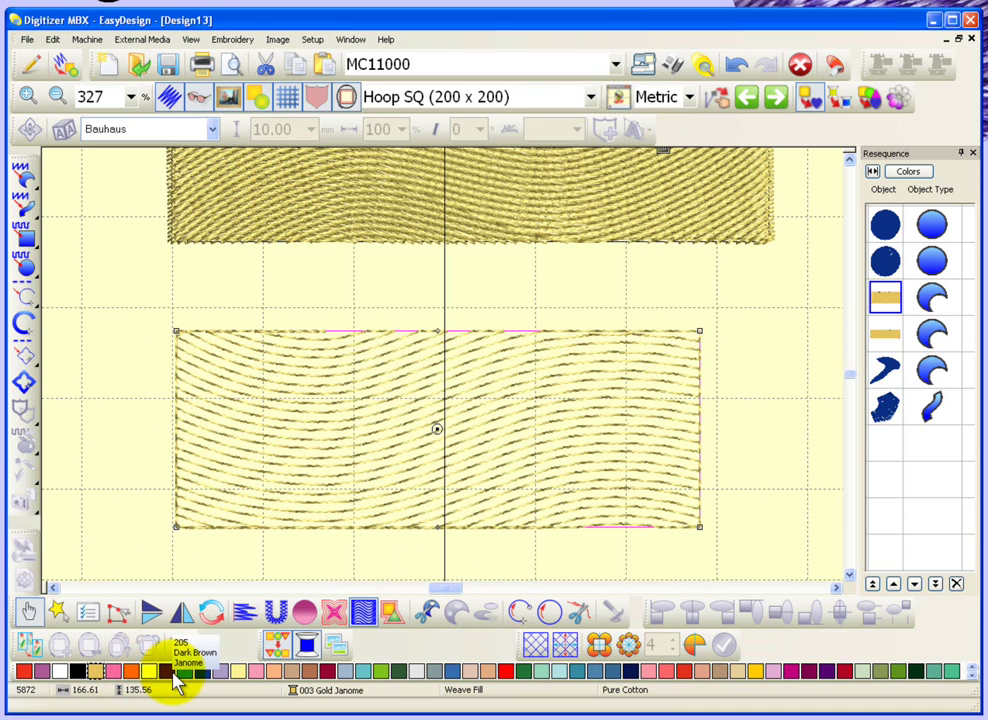
Step: Recolour the rectangle Bright Green and reshape its wave to arch up left, dip right
left_click(186, 673)
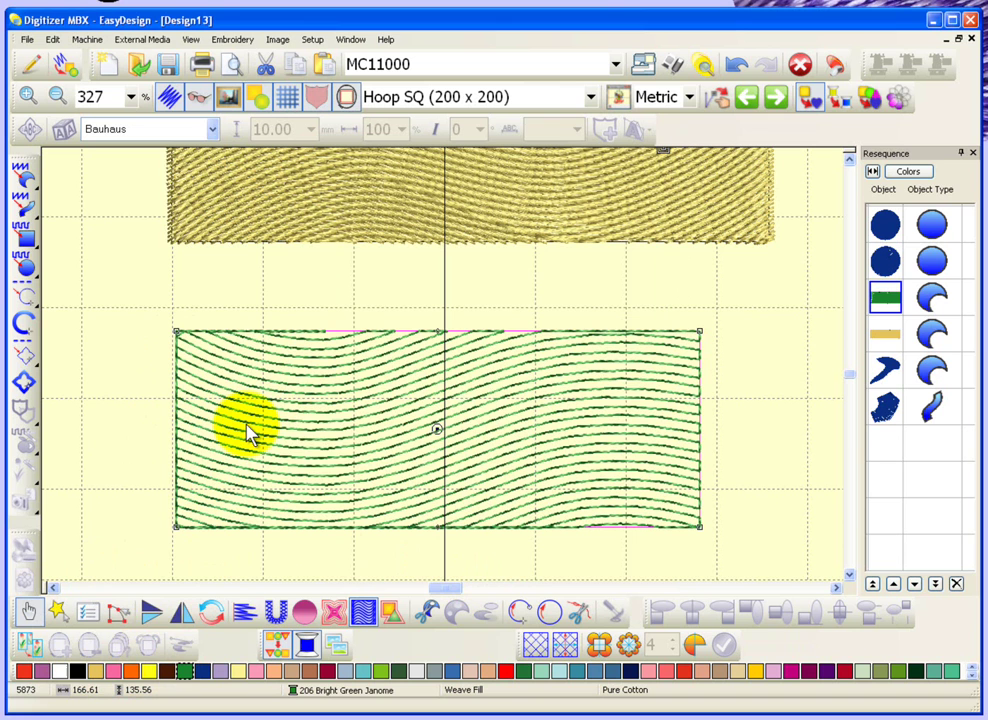
left_click(118, 613)
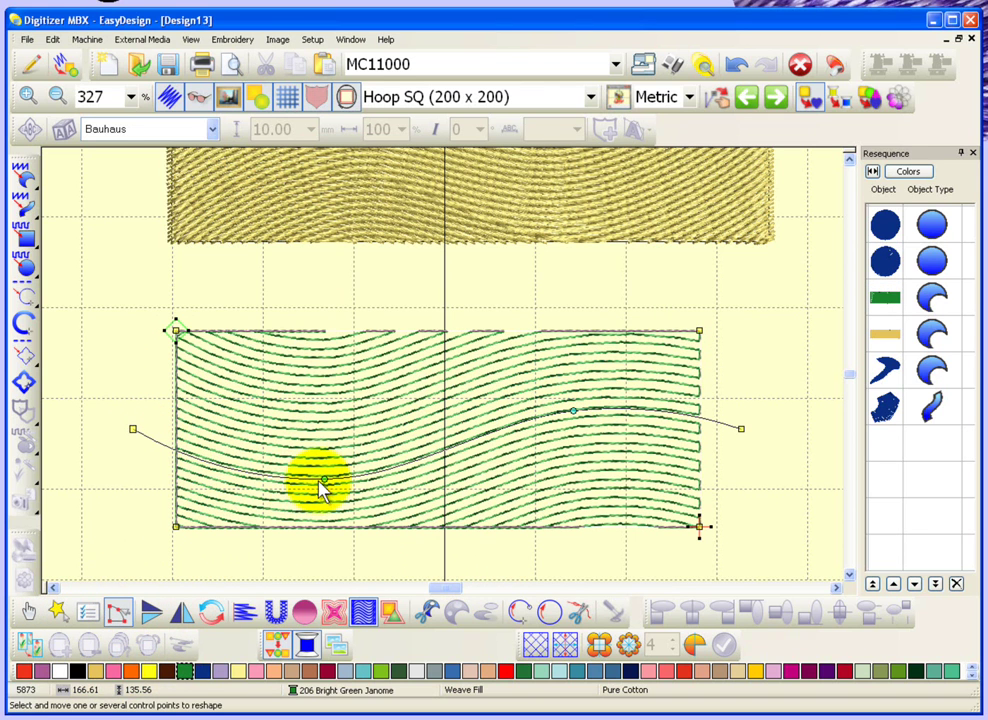
left_click_drag(323, 480, 325, 359)
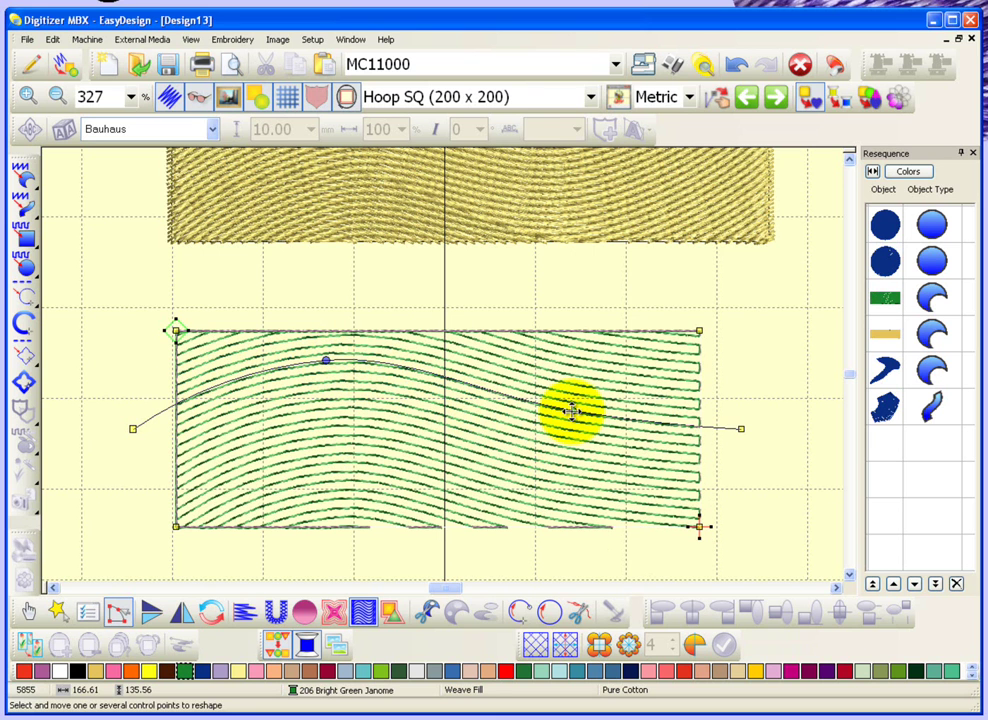
left_click_drag(571, 410, 555, 441)
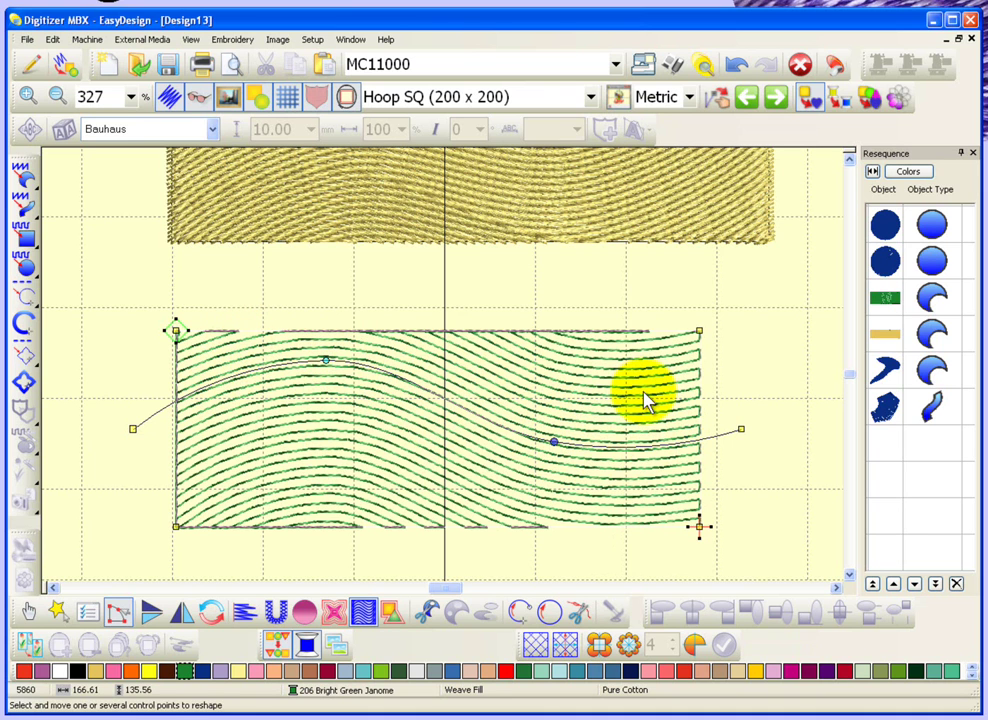
left_click(365, 615)
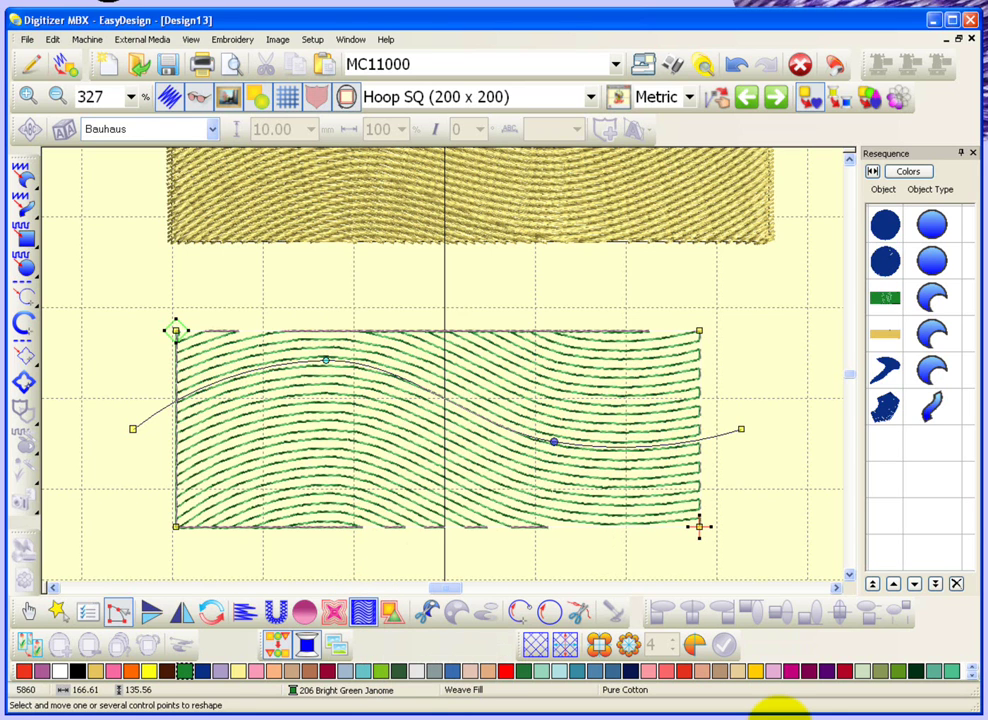